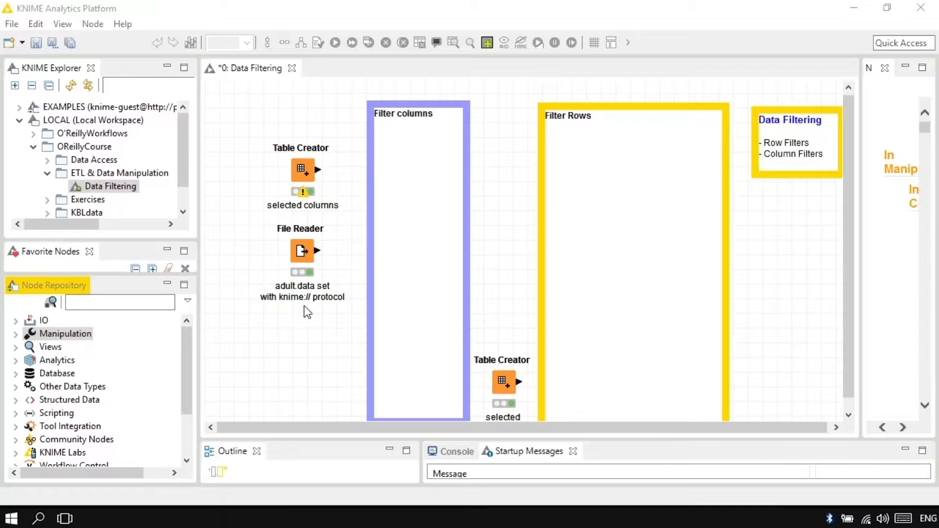
Examine all columns of the File Reader node's output table, from age to income, and close the table.
{"action": "right_click", "coordinate": [304, 262]}
{"action": "left_click", "coordinate": [404, 495]}
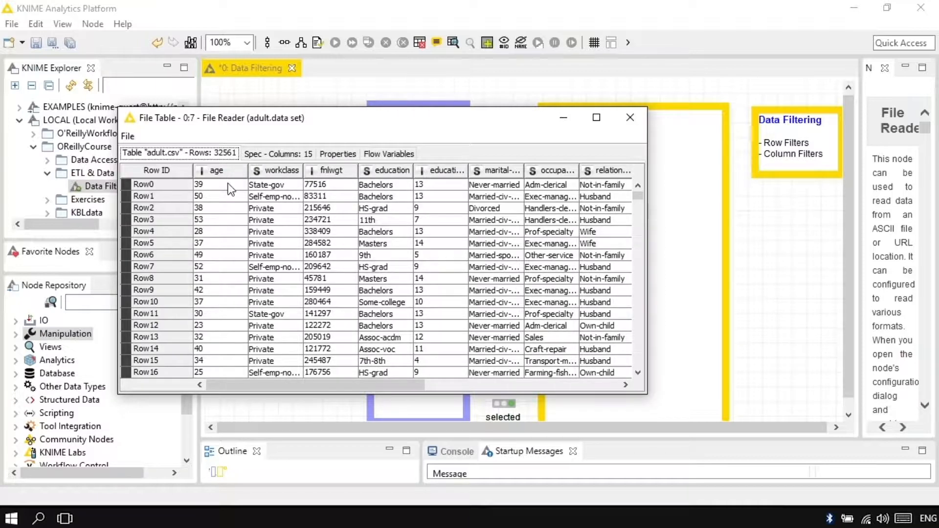
{"action": "left_click", "coordinate": [456, 385]}
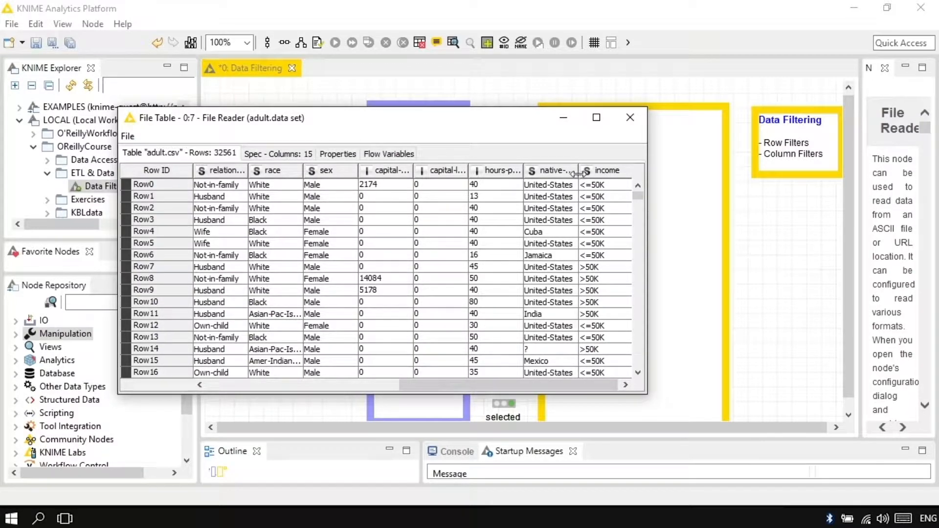
{"action": "left_click_drag", "start_coordinate": [579, 174], "coordinate": [591, 175]}
{"action": "left_click_drag", "start_coordinate": [566, 389], "coordinate": [373, 385]}
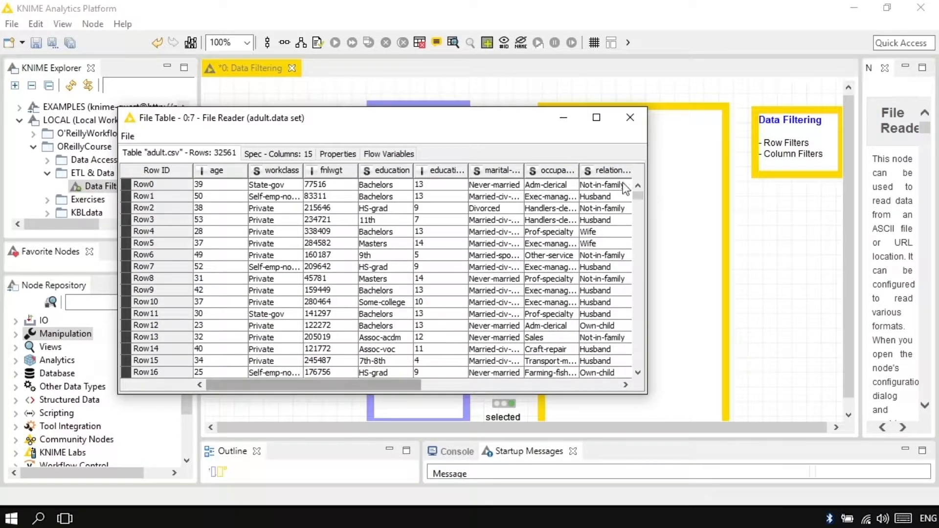
{"action": "left_click", "coordinate": [631, 117]}
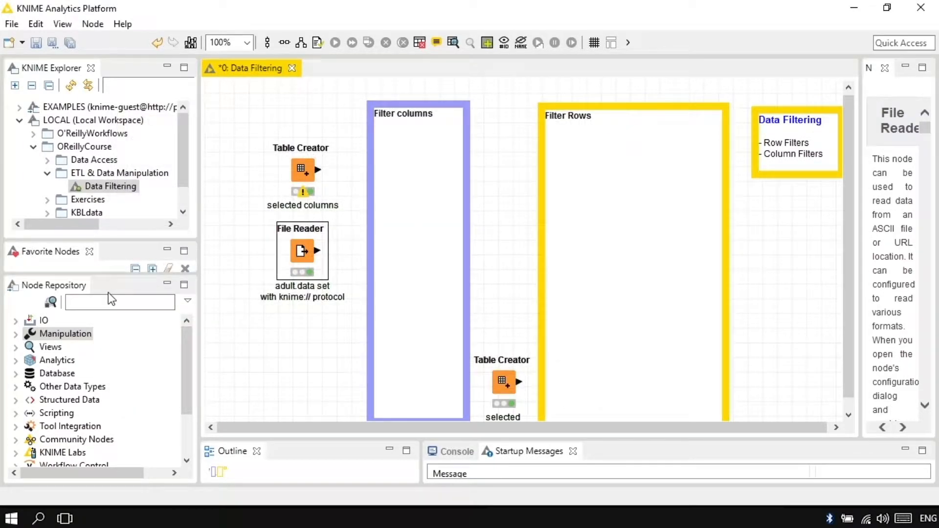
Add a Column Filter node inside the Filter columns box and connect it to the File Reader's output.
{"action": "left_click", "coordinate": [28, 336]}
{"action": "left_click", "coordinate": [15, 335]}
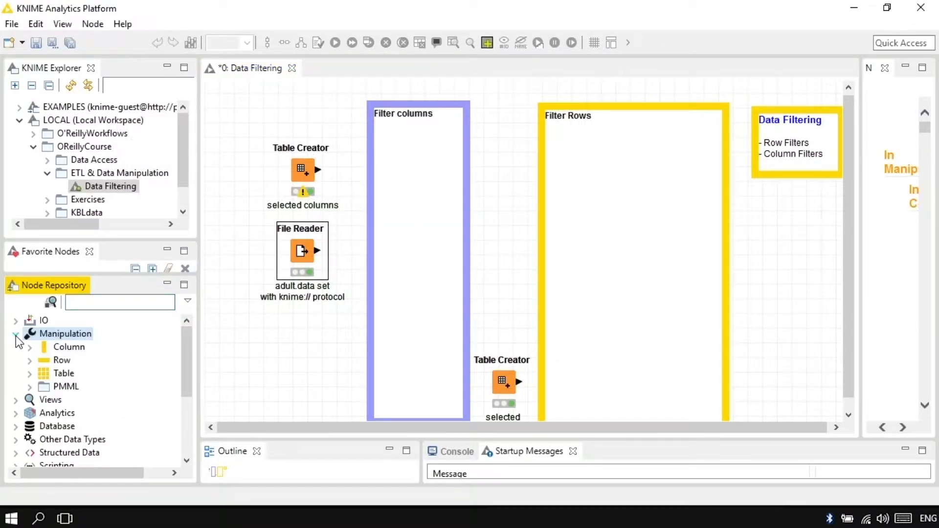
{"action": "left_click", "coordinate": [30, 347]}
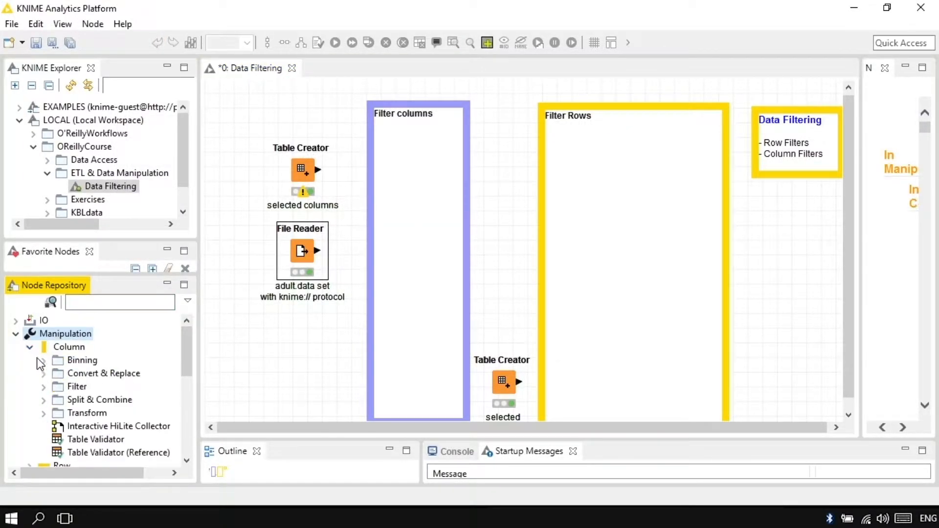
{"action": "left_click", "coordinate": [44, 387]}
{"action": "left_click_drag", "start_coordinate": [102, 400], "coordinate": [412, 253]}
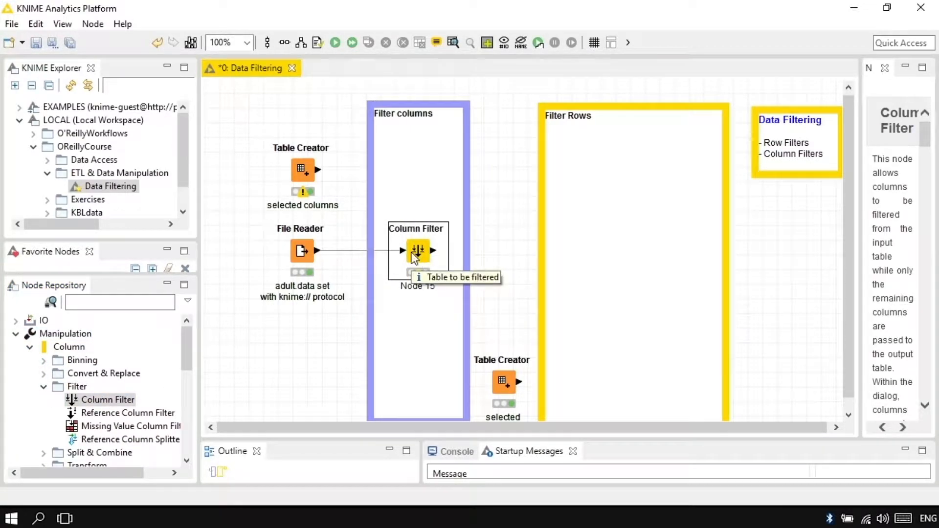
Configure the Column Filter to include only age and native-country by manual selection, with Enforce inclusion set.
{"action": "double_click", "coordinate": [417, 250]}
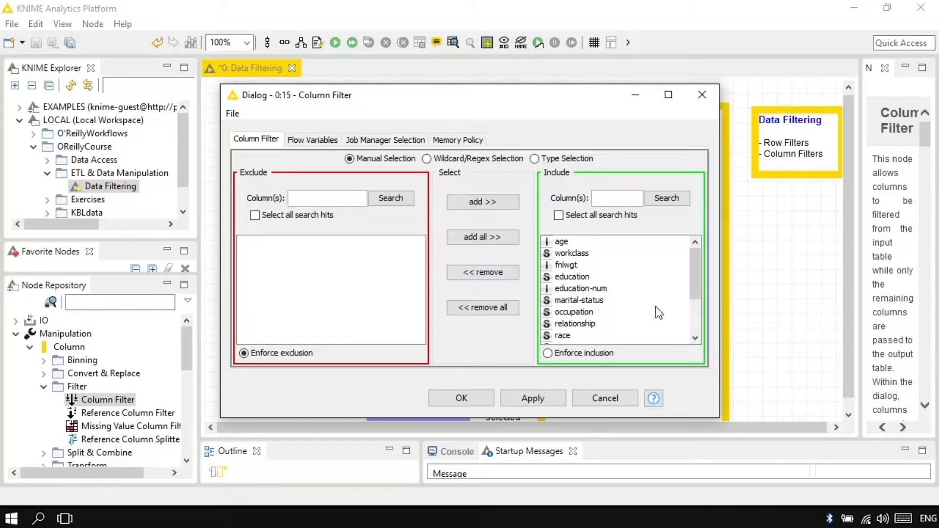
{"action": "left_click", "coordinate": [483, 307]}
{"action": "double_click", "coordinate": [254, 242]}
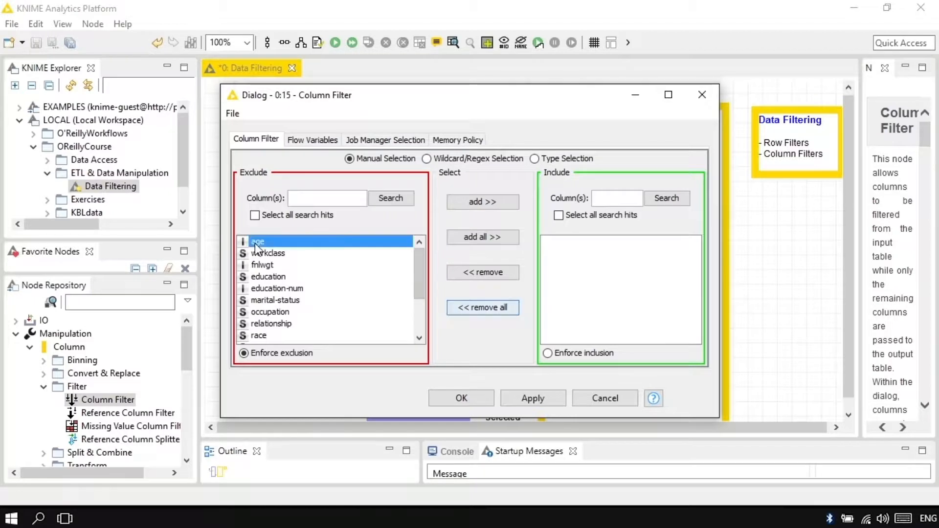
{"action": "scroll", "coordinate": [418, 275], "scroll_direction": "down", "scroll_amount": 2}
{"action": "double_click", "coordinate": [283, 331]}
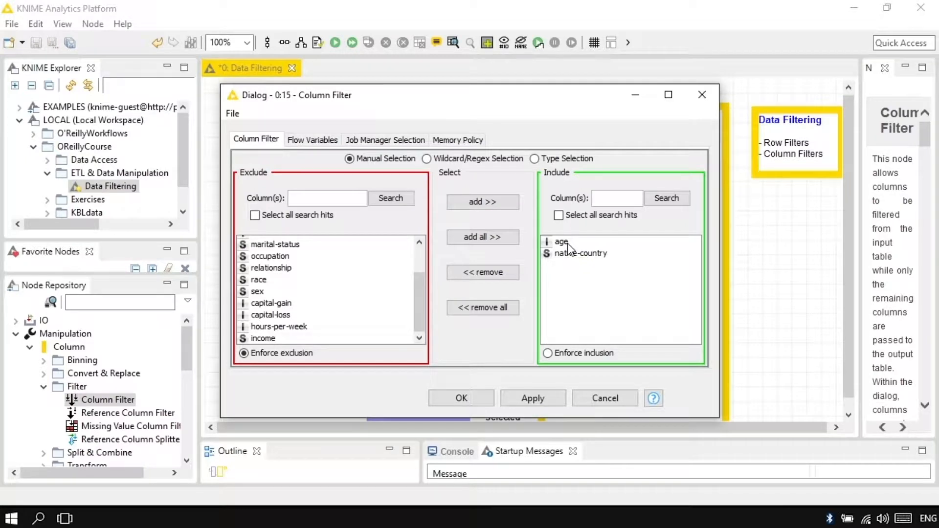
{"action": "left_click", "coordinate": [574, 354]}
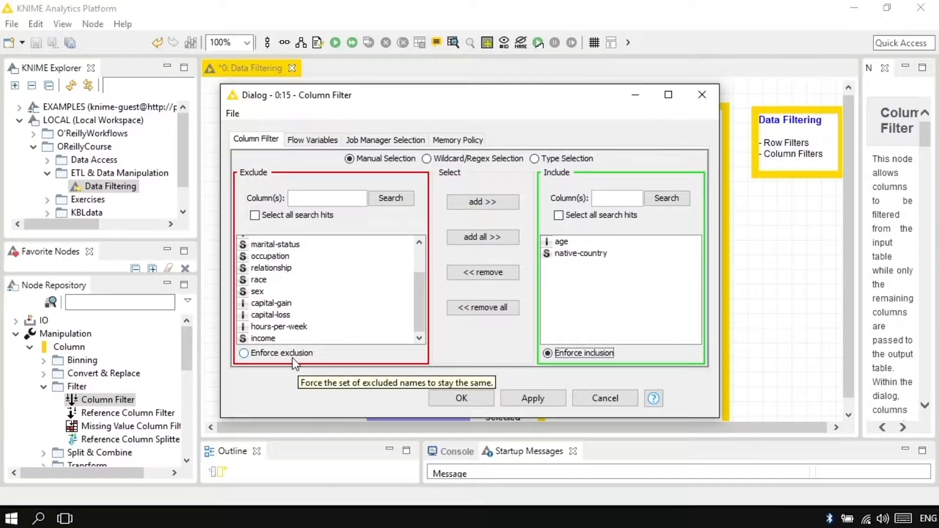
{"action": "left_click", "coordinate": [488, 403]}
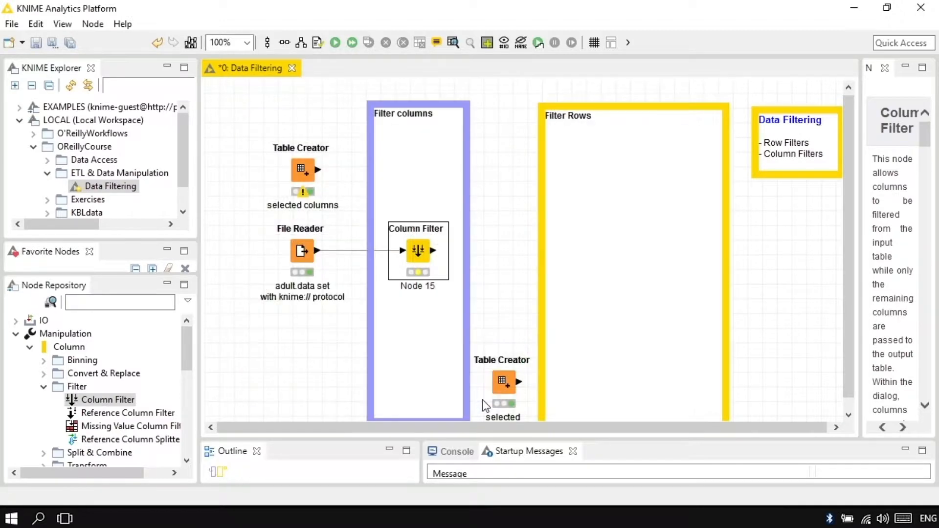
Execute the Column Filter node and inspect its filtered table with the native-country column widened.
{"action": "right_click", "coordinate": [424, 254]}
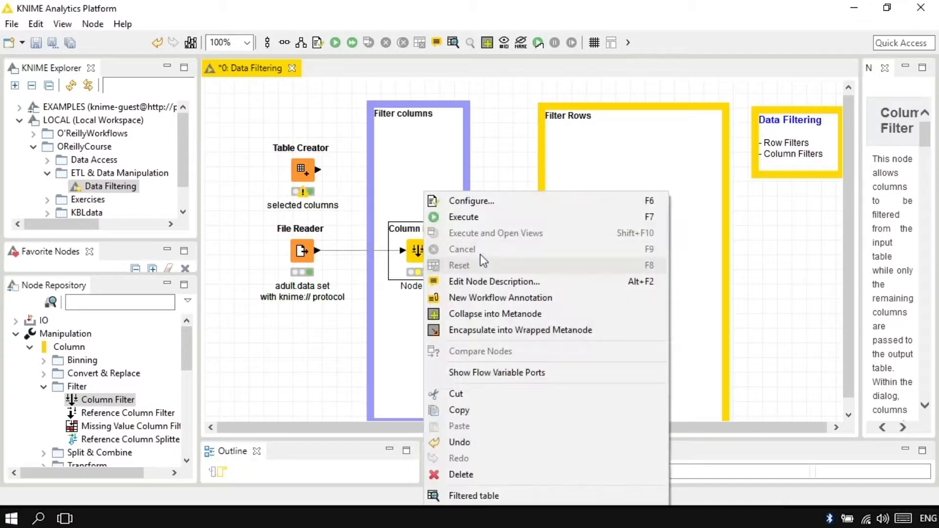
{"action": "left_click", "coordinate": [479, 221]}
{"action": "right_click", "coordinate": [421, 252]}
{"action": "left_click", "coordinate": [504, 494]}
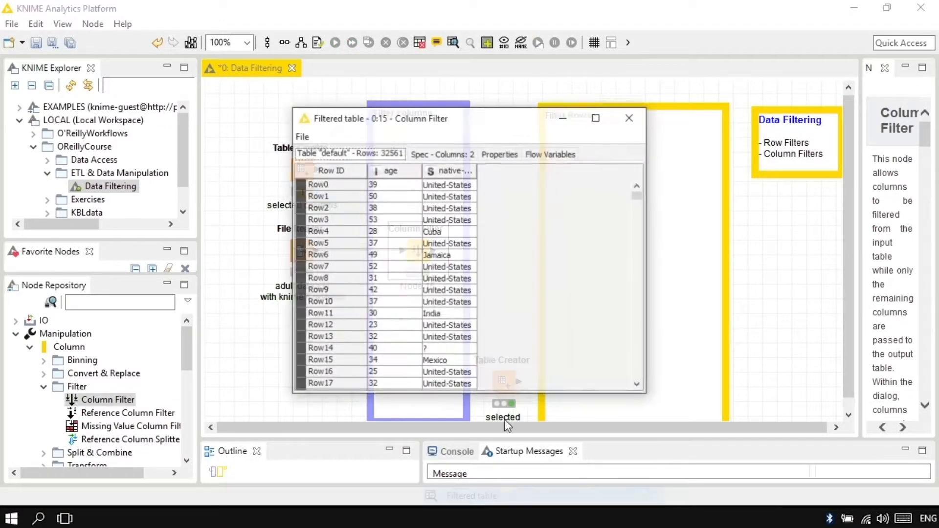
{"action": "left_click_drag", "start_coordinate": [477, 168], "coordinate": [513, 167]}
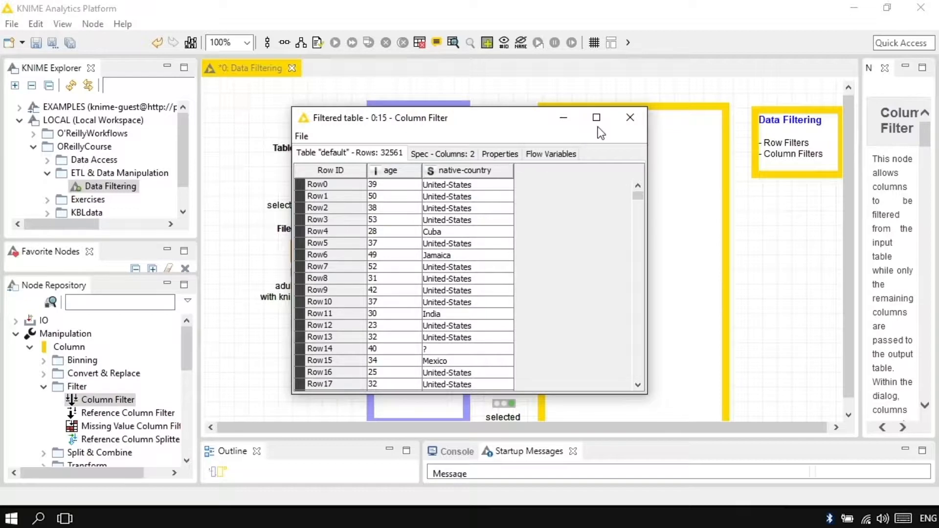
{"action": "left_click", "coordinate": [630, 118]}
Try choosing the Column Filter's columns by Wildcard/Regex Selection with the wildcard pattern edu*.
{"action": "double_click", "coordinate": [424, 260]}
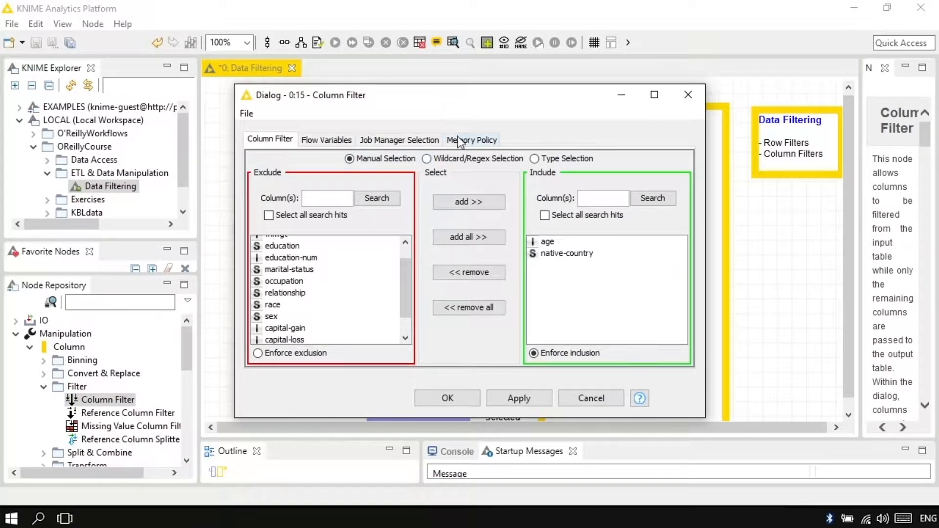
{"action": "left_click", "coordinate": [451, 161]}
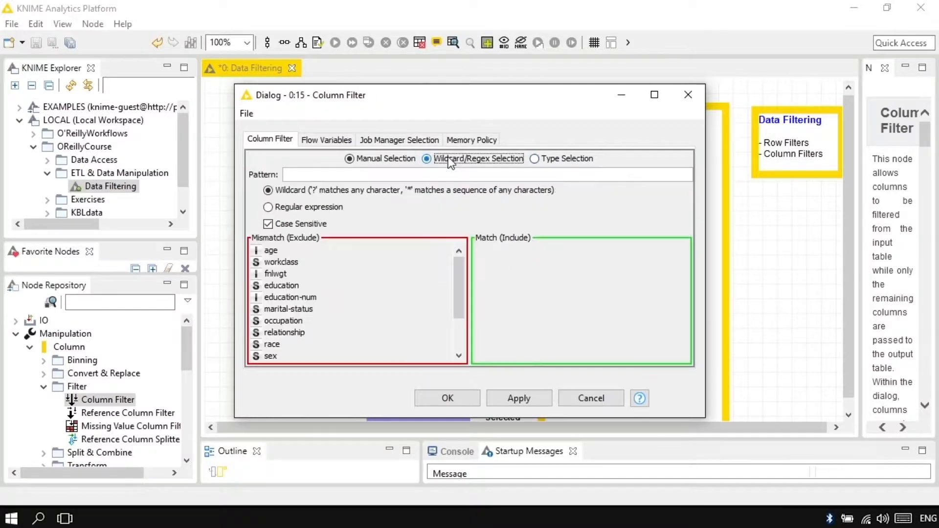
{"action": "left_click", "coordinate": [408, 176]}
{"action": "type", "text": "edu*"}
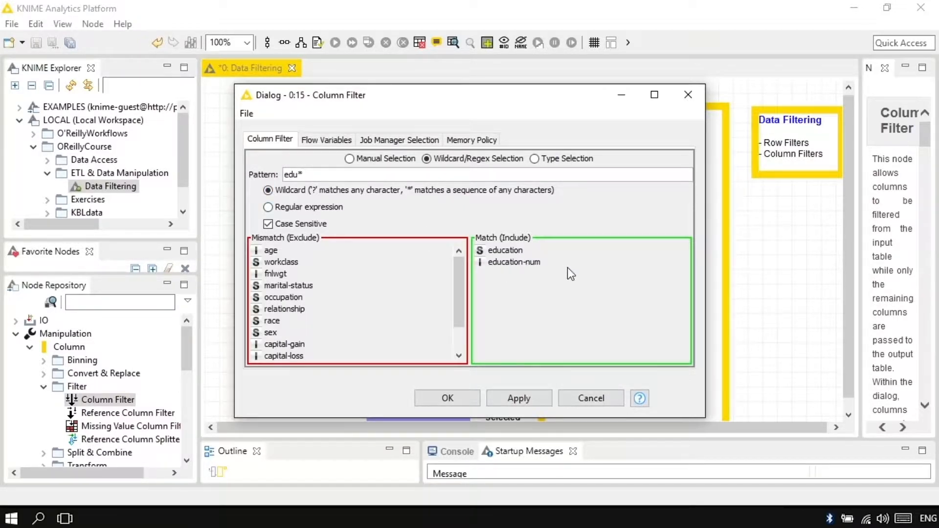
Try Type Selection with the String type in the Column Filter, and close its configuration without applying it.
{"action": "left_click", "coordinate": [553, 157]}
{"action": "left_click", "coordinate": [521, 209]}
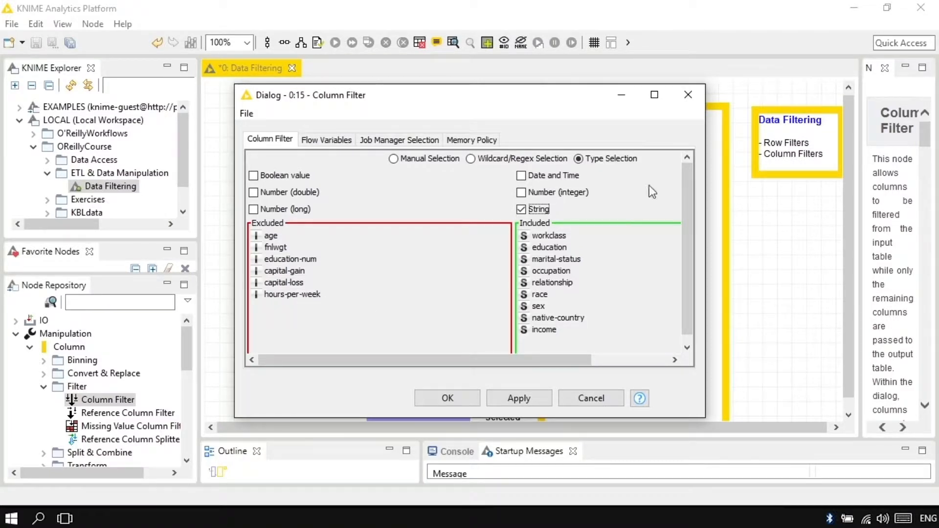
{"action": "left_click", "coordinate": [686, 96]}
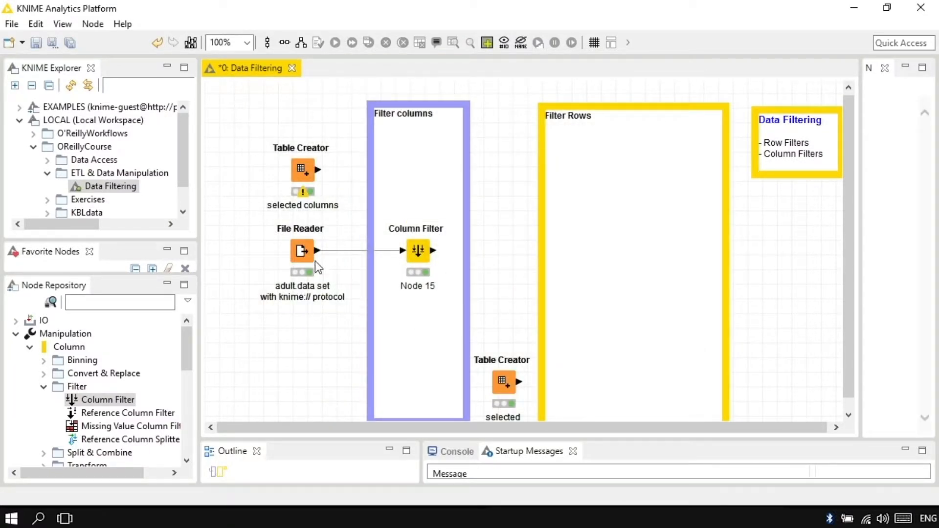
Reopen the File Reader's output table, examine the native-country column values, and close the table.
{"action": "left_click", "coordinate": [304, 255]}
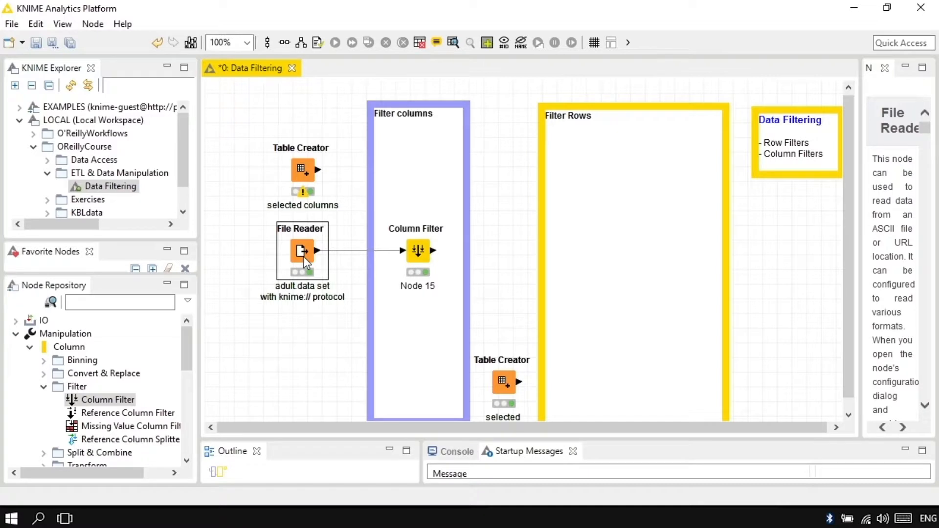
{"action": "right_click", "coordinate": [303, 256]}
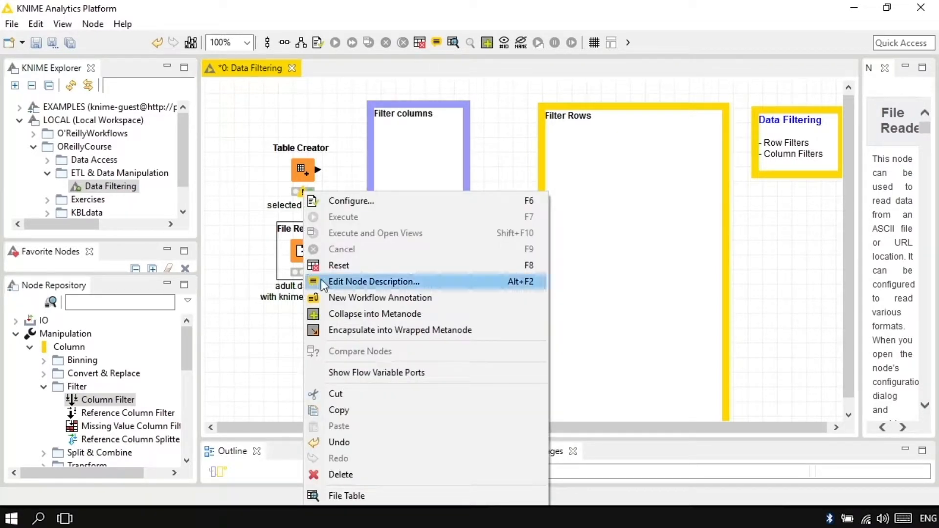
{"action": "left_click", "coordinate": [347, 496]}
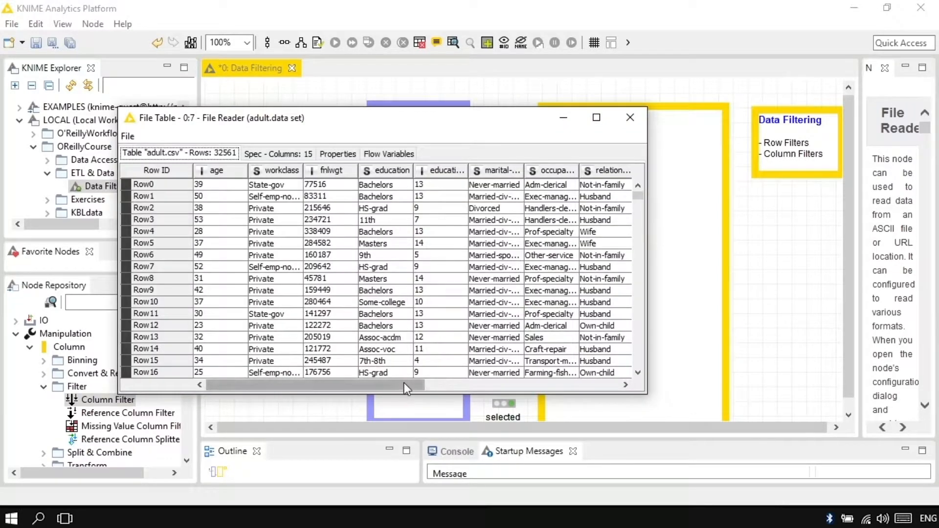
{"action": "left_click_drag", "start_coordinate": [404, 383], "coordinate": [605, 381]}
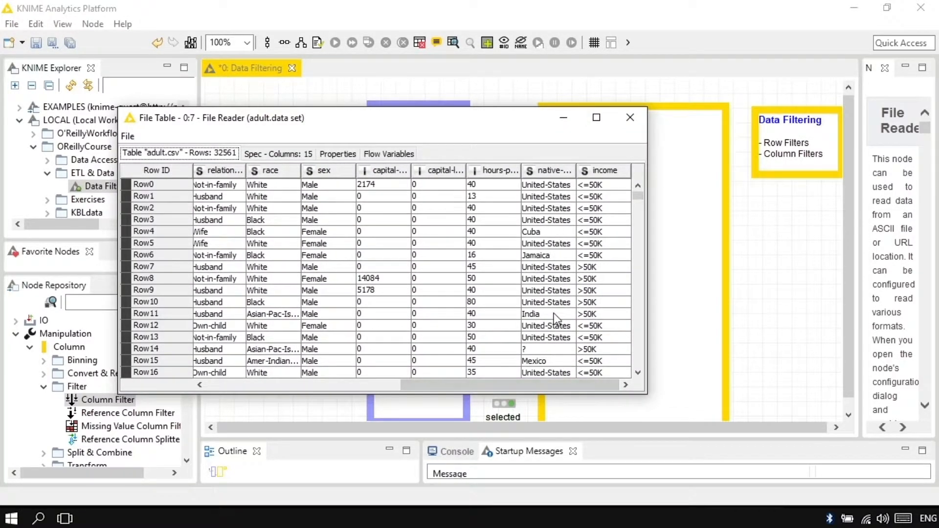
{"action": "left_click", "coordinate": [634, 122]}
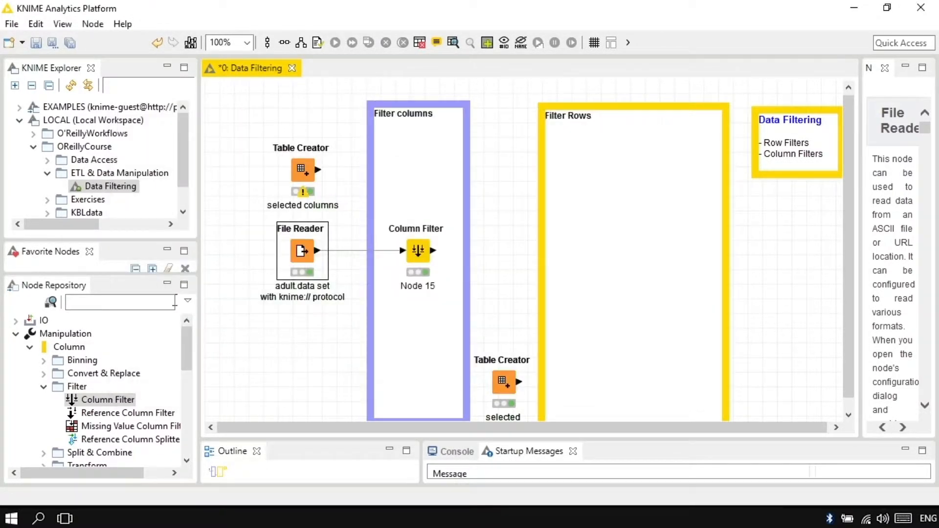
Find the Row Filter node, place it in the Filter Rows box, and connect the File Reader's output to it.
{"action": "left_click", "coordinate": [120, 302]}
{"action": "type", "text": "row filter"}
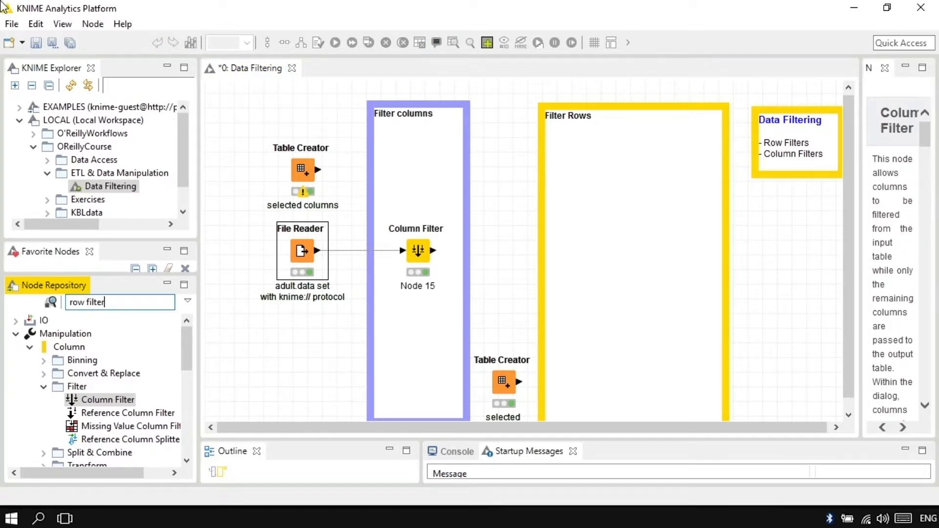
{"action": "left_click_drag", "start_coordinate": [100, 387], "coordinate": [606, 309]}
{"action": "left_click_drag", "start_coordinate": [317, 251], "coordinate": [592, 307]}
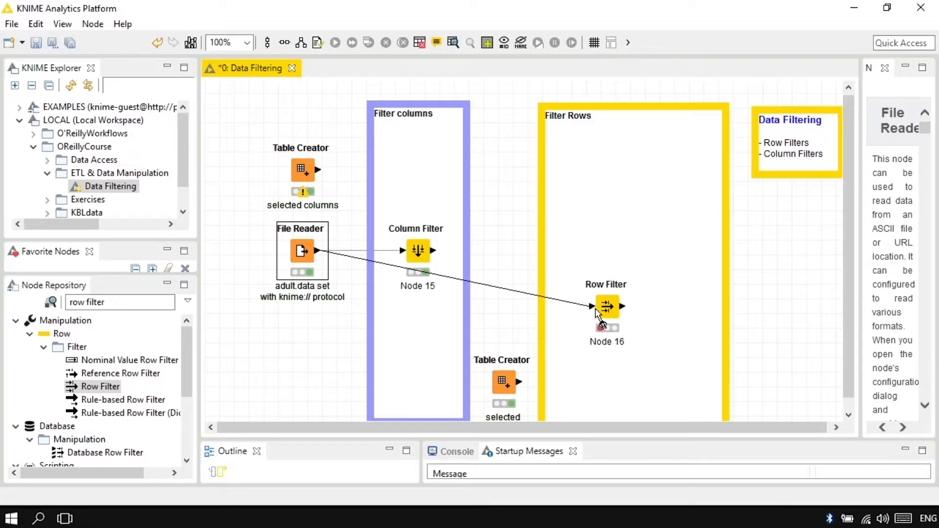
Configure the Row Filter to test the native-country column.
{"action": "double_click", "coordinate": [608, 308]}
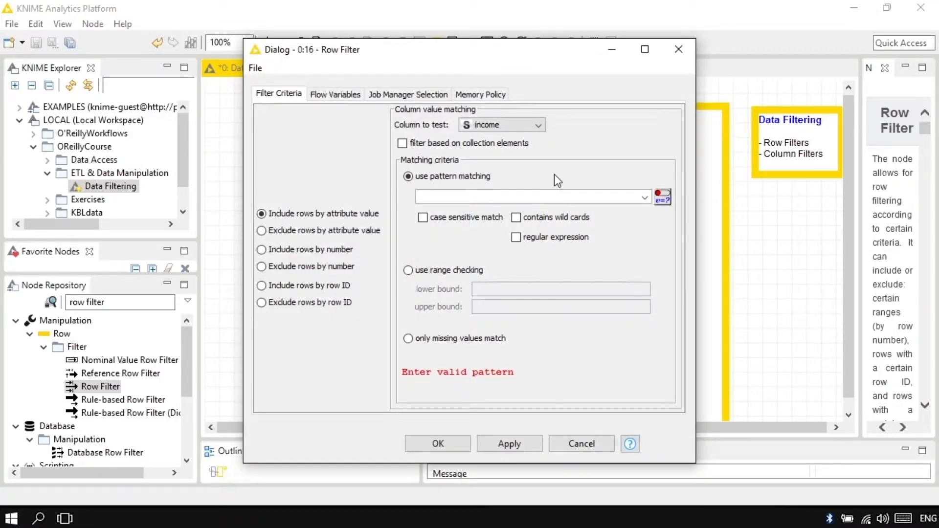
{"action": "left_click", "coordinate": [541, 125]}
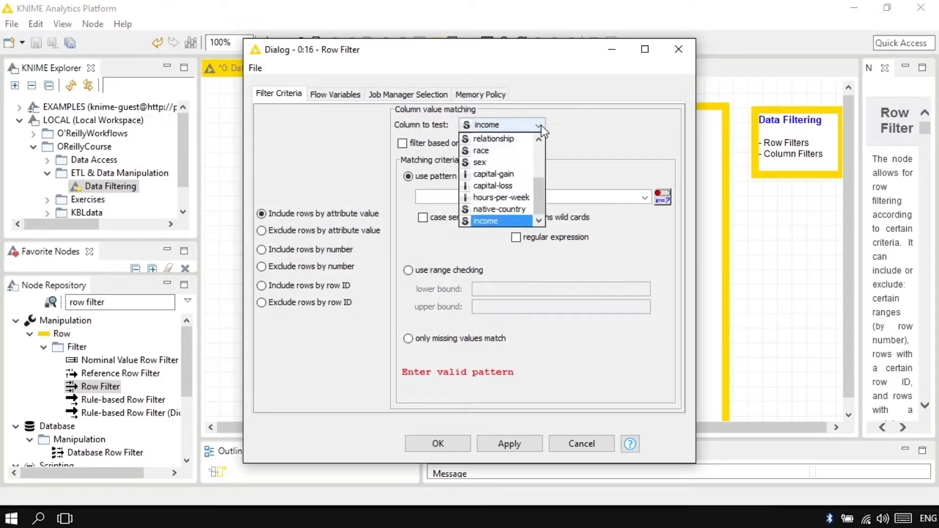
{"action": "left_click", "coordinate": [527, 205]}
Set the Row Filter's matching pattern to United-States with case sensitive match, and execute the node.
{"action": "left_click", "coordinate": [468, 196]}
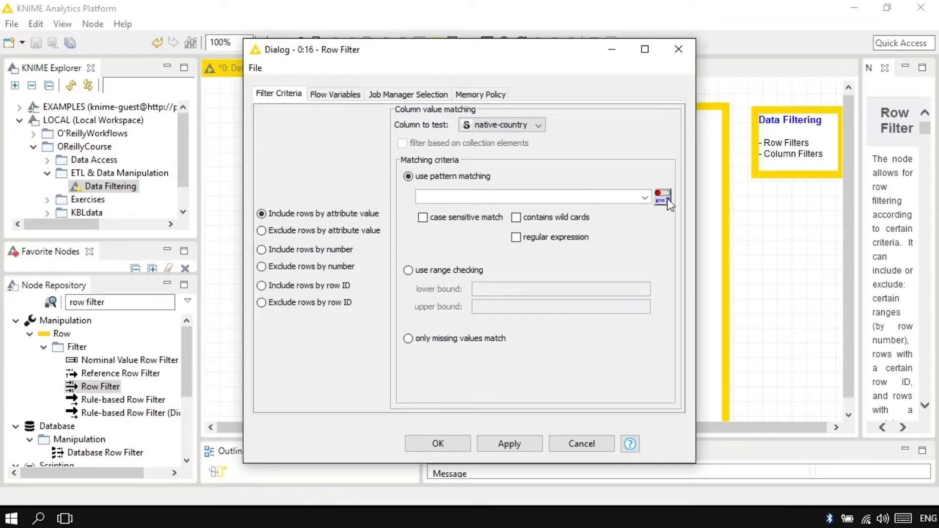
{"action": "left_click", "coordinate": [645, 197]}
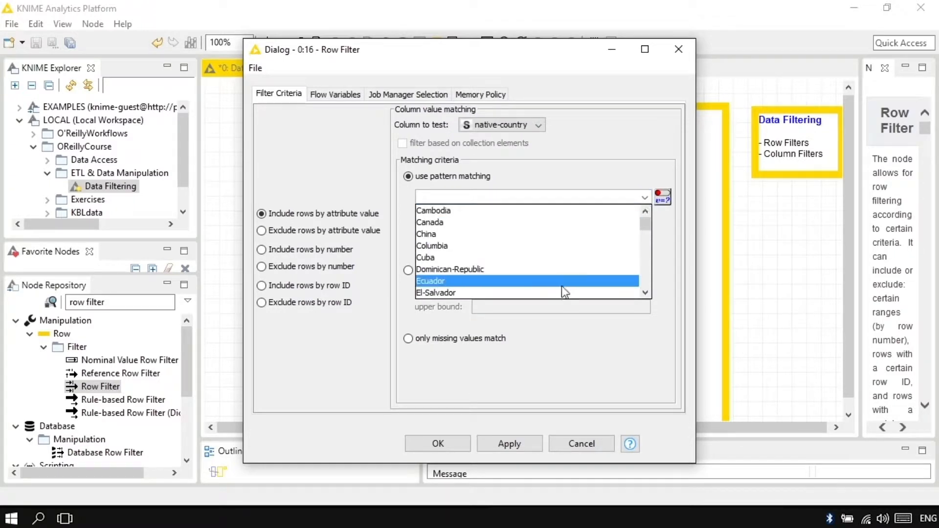
{"action": "left_click_drag", "start_coordinate": [647, 231], "coordinate": [647, 290]}
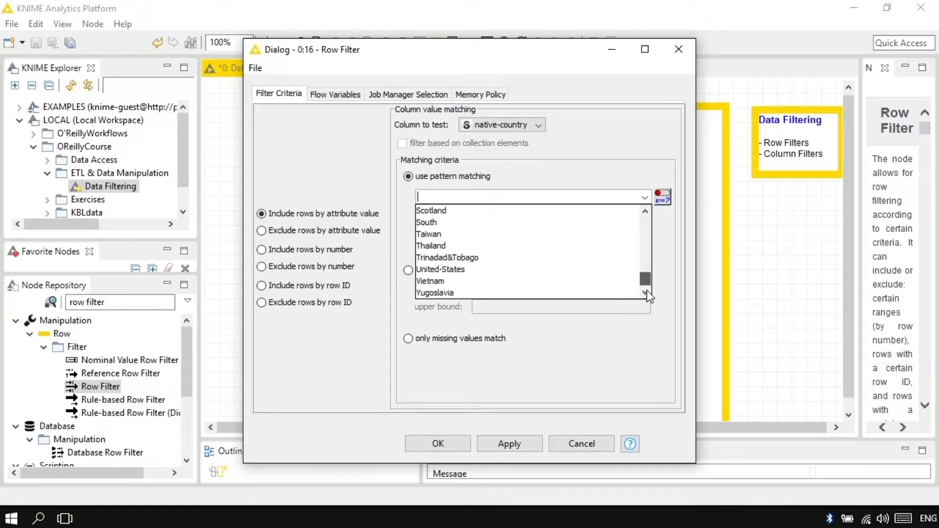
{"action": "left_click", "coordinate": [523, 268]}
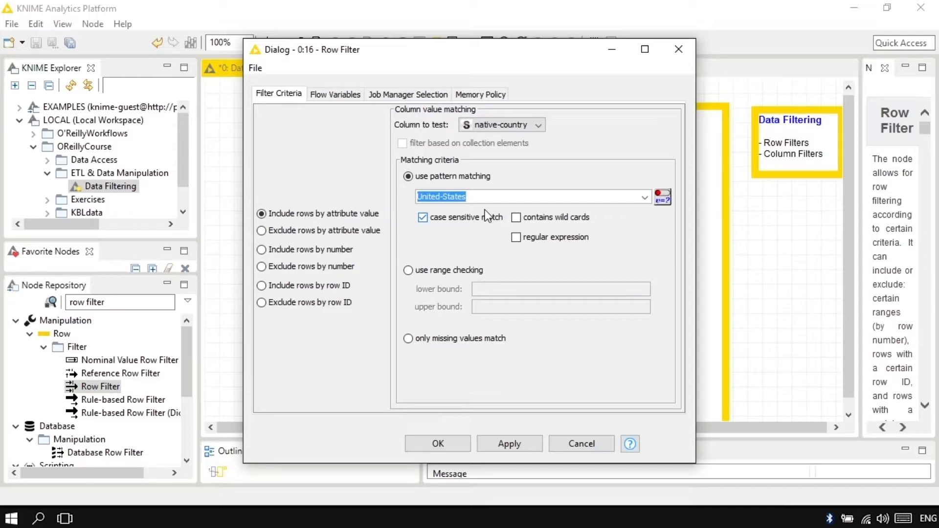
{"action": "left_click", "coordinate": [496, 198]}
{"action": "key", "text": "BackSpace"}
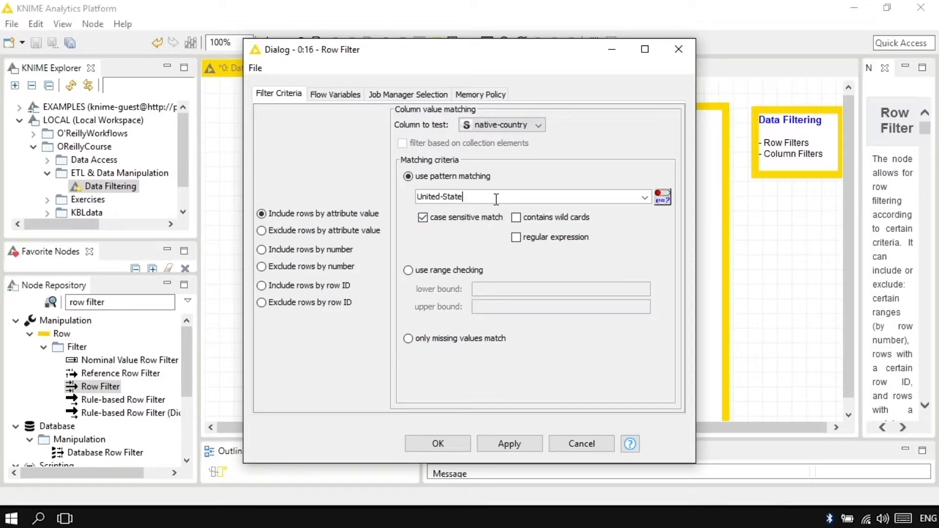
{"action": "type", "text": "s"}
{"action": "left_click", "coordinate": [438, 443]}
{"action": "right_click", "coordinate": [608, 307]}
{"action": "left_click", "coordinate": [690, 216]}
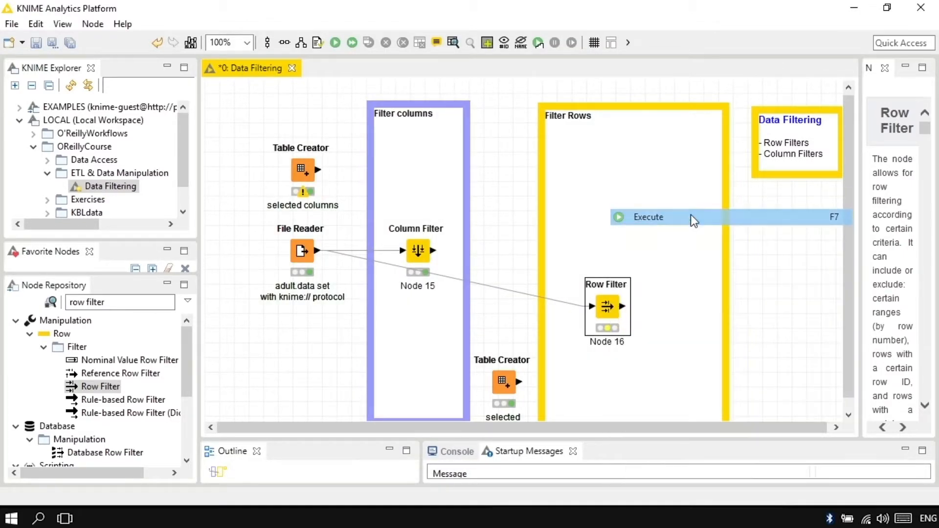
Open the Row Filter's filtered output table, widen and examine the native-country column, and close the table.
{"action": "right_click", "coordinate": [608, 306]}
{"action": "left_click", "coordinate": [705, 494]}
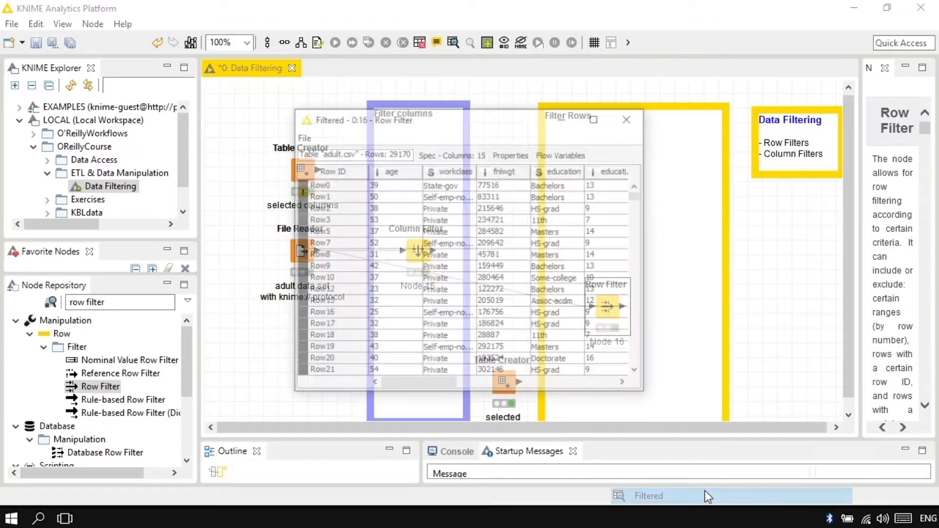
{"action": "left_click_drag", "start_coordinate": [404, 387], "coordinate": [577, 383]}
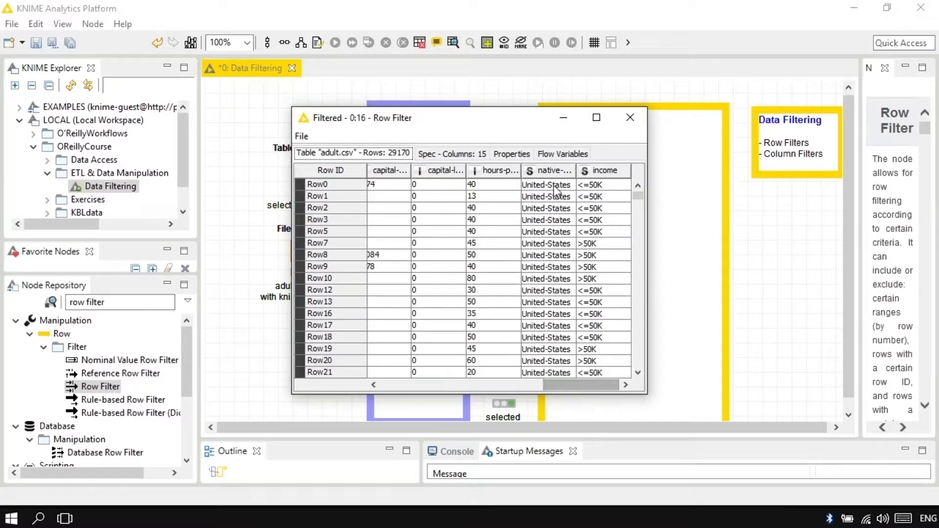
{"action": "left_click_drag", "start_coordinate": [577, 170], "coordinate": [594, 171]}
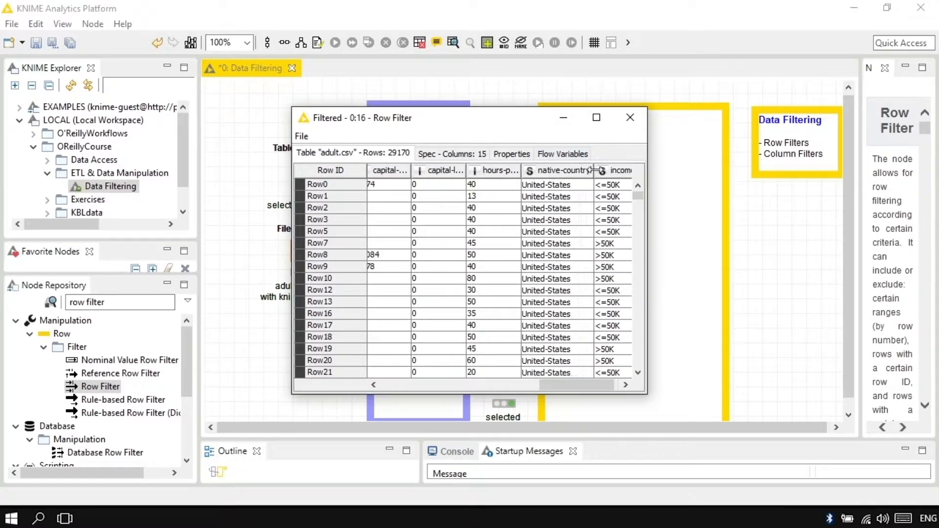
{"action": "left_click", "coordinate": [630, 117]}
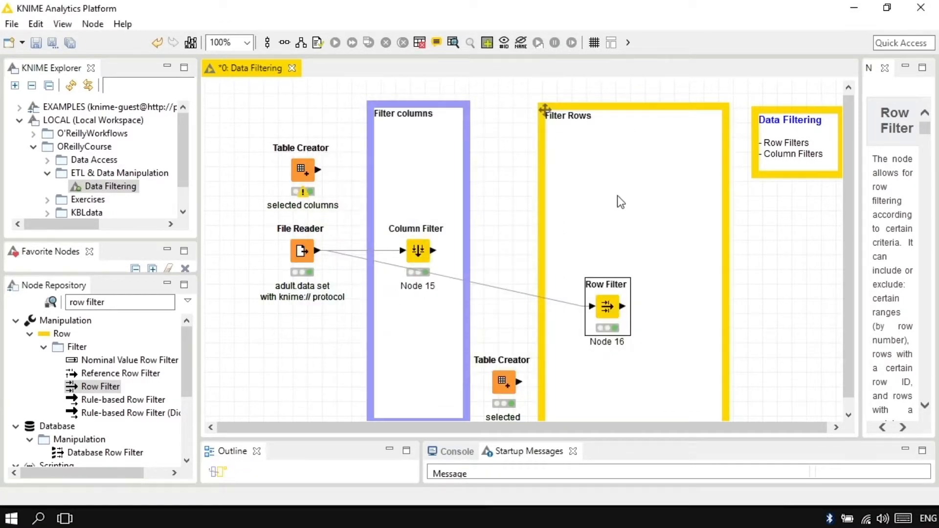
Change the Row Filter's matching pattern to United* with wild cards enabled, accept the node reset, and execute the node.
{"action": "double_click", "coordinate": [608, 303]}
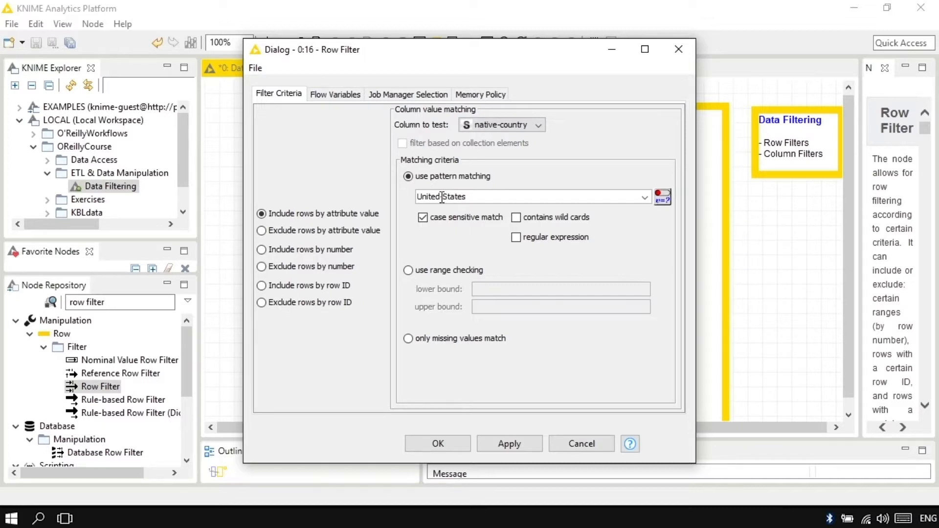
{"action": "left_click_drag", "start_coordinate": [442, 197], "coordinate": [474, 197]}
{"action": "type", "text": "*"}
{"action": "left_click", "coordinate": [515, 221]}
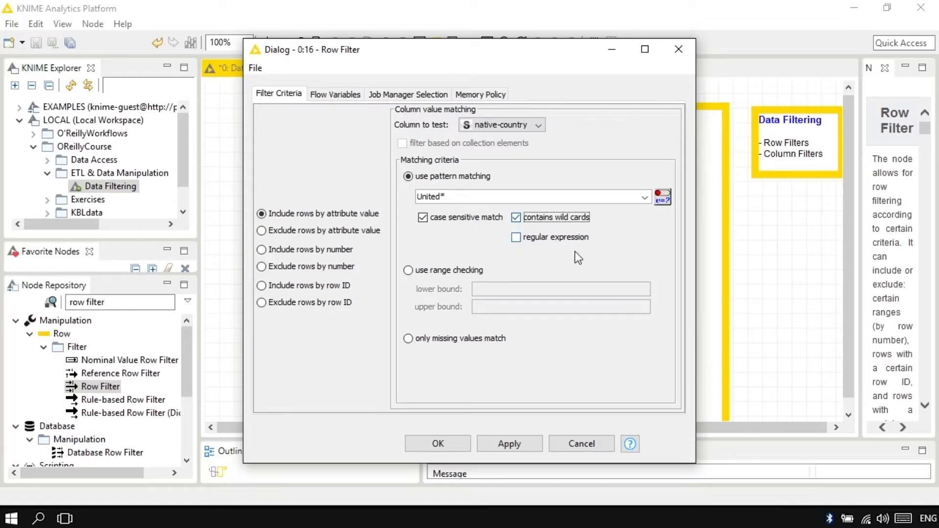
{"action": "left_click", "coordinate": [454, 444]}
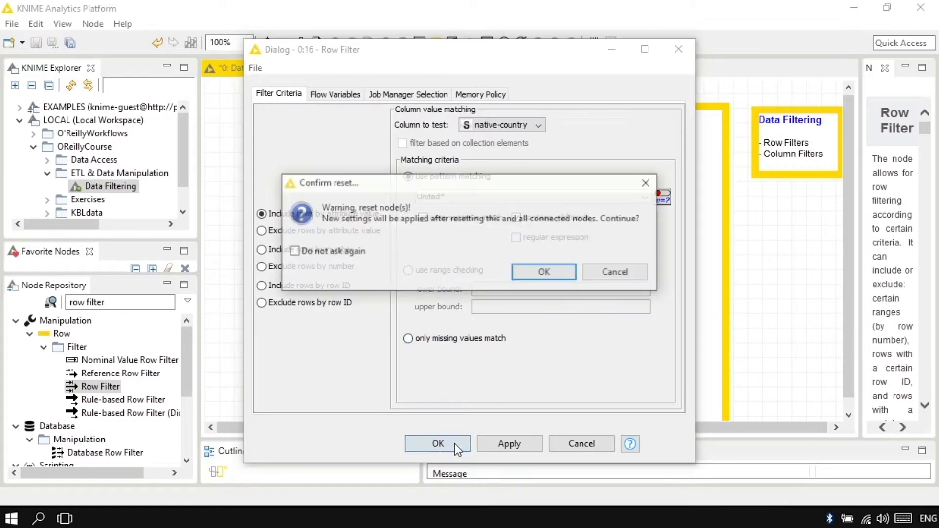
{"action": "left_click", "coordinate": [559, 266]}
{"action": "right_click", "coordinate": [606, 307]}
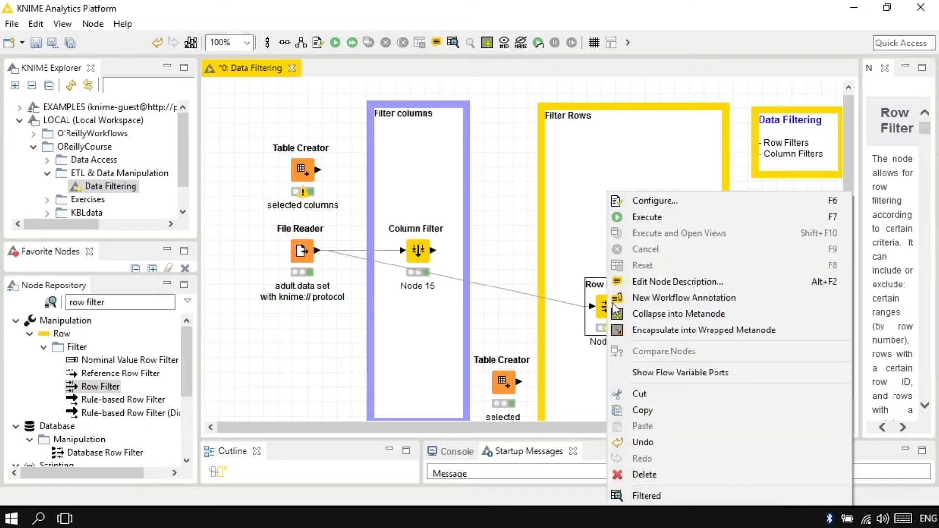
{"action": "left_click", "coordinate": [647, 223]}
Check the native-country values in the re-executed Row Filter's output table and close the table.
{"action": "right_click", "coordinate": [617, 300]}
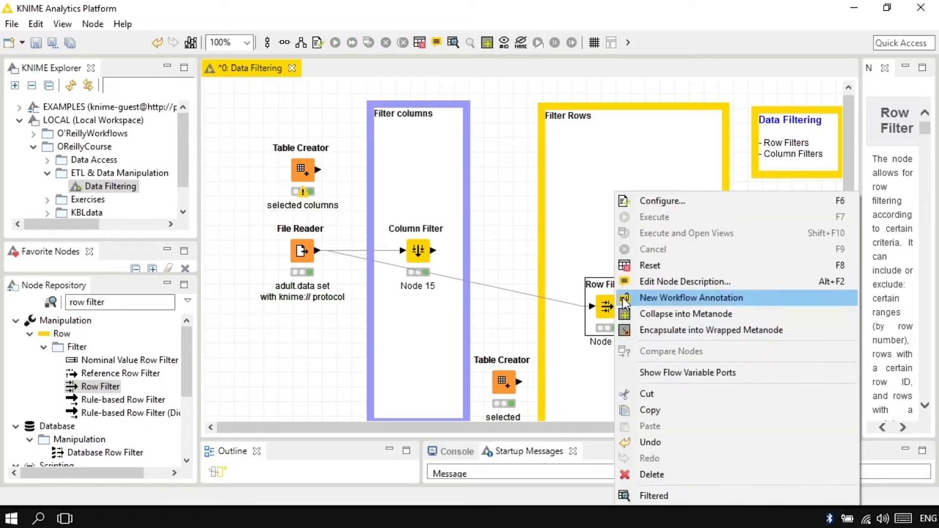
{"action": "left_click", "coordinate": [689, 493]}
{"action": "left_click_drag", "start_coordinate": [387, 385], "coordinate": [594, 383]}
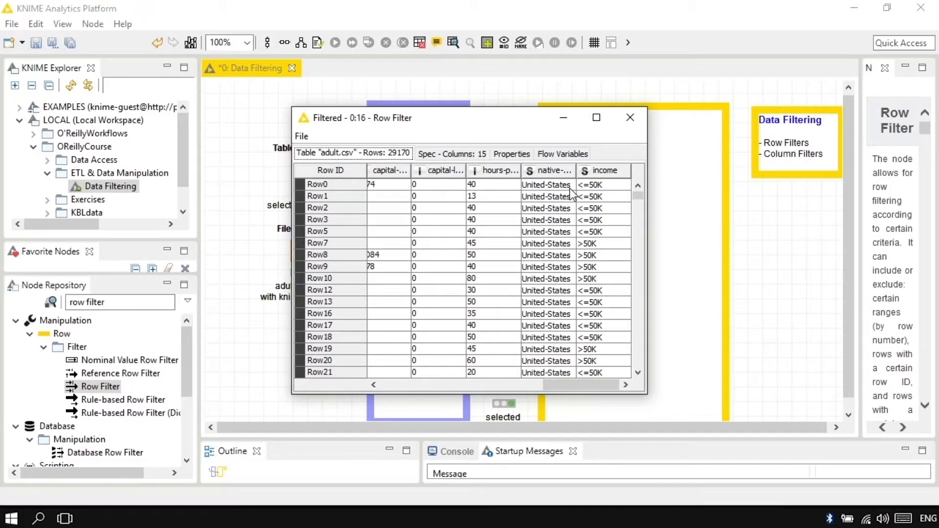
{"action": "left_click", "coordinate": [631, 116]}
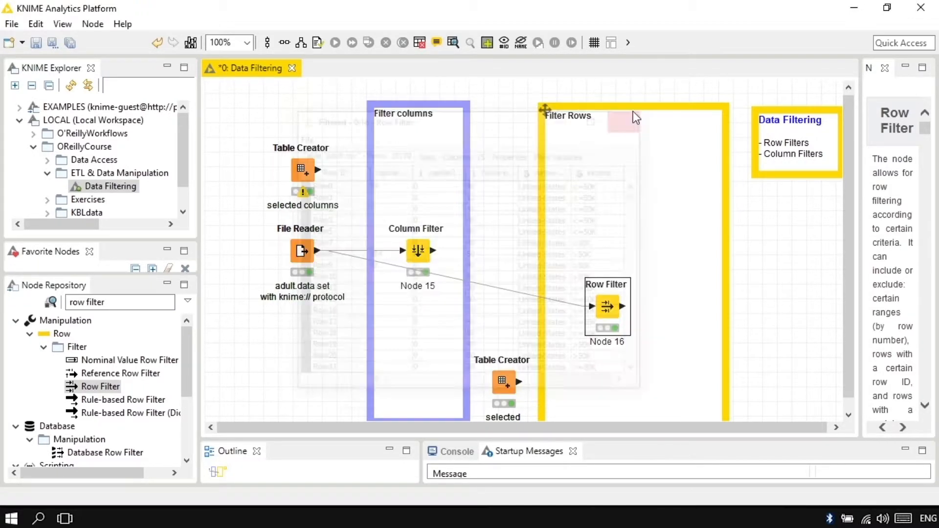
Examine the Row Filter's options for including rows by number and by row ID, leaving the configuration without saving.
{"action": "double_click", "coordinate": [607, 308]}
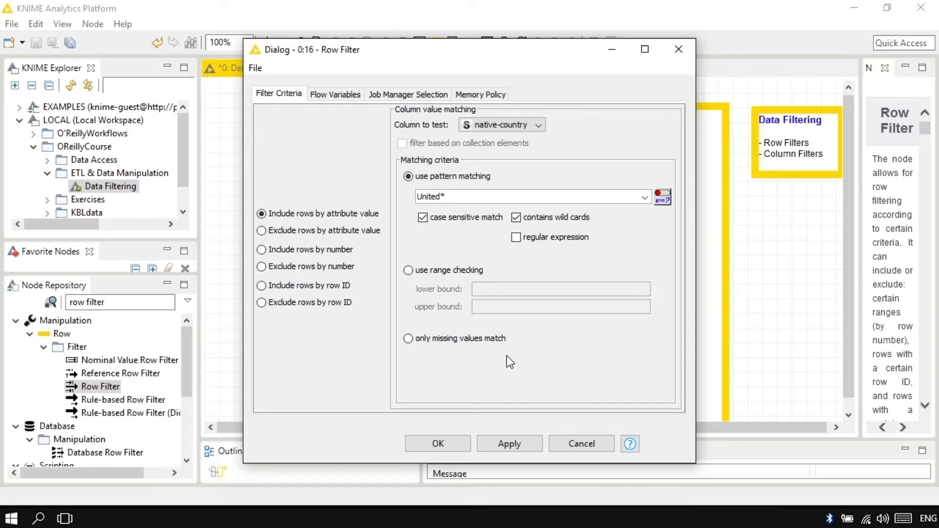
{"action": "left_click", "coordinate": [303, 252]}
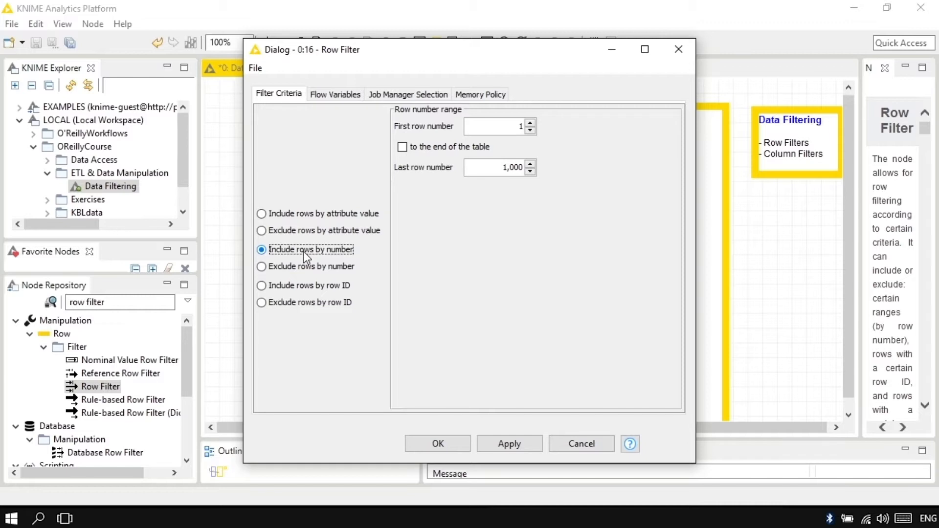
{"action": "left_click", "coordinate": [304, 288]}
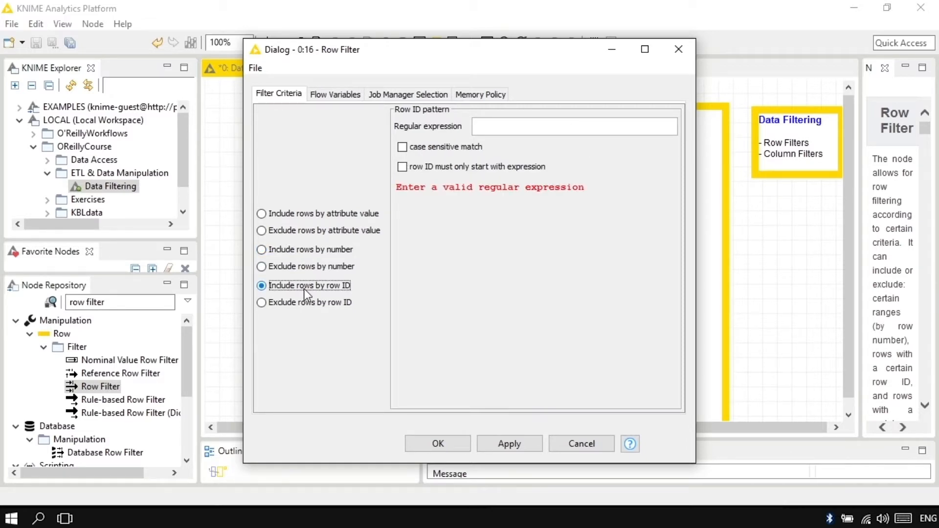
{"action": "left_click", "coordinate": [592, 444]}
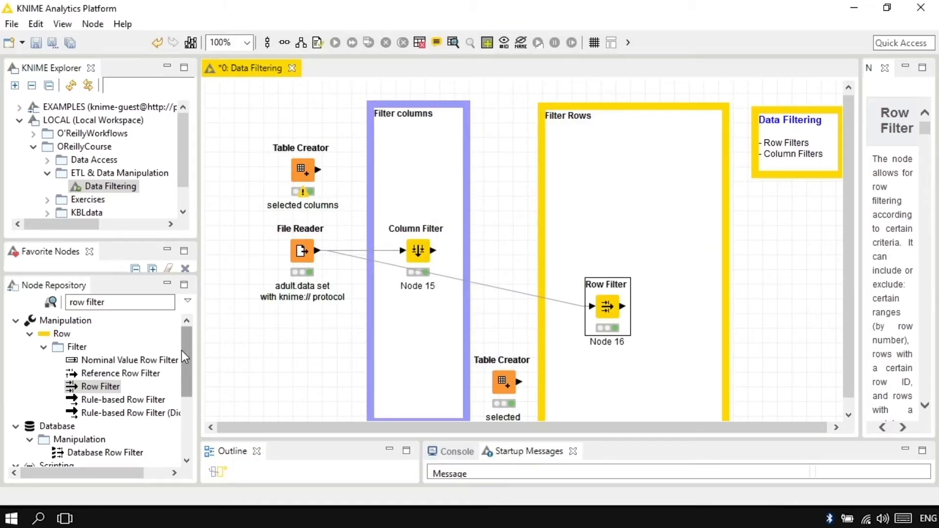
View the Nominal Value Row Filter's description and place a Reference Row Filter node in the Filter Rows box above the Row Filter.
{"action": "left_click", "coordinate": [143, 362]}
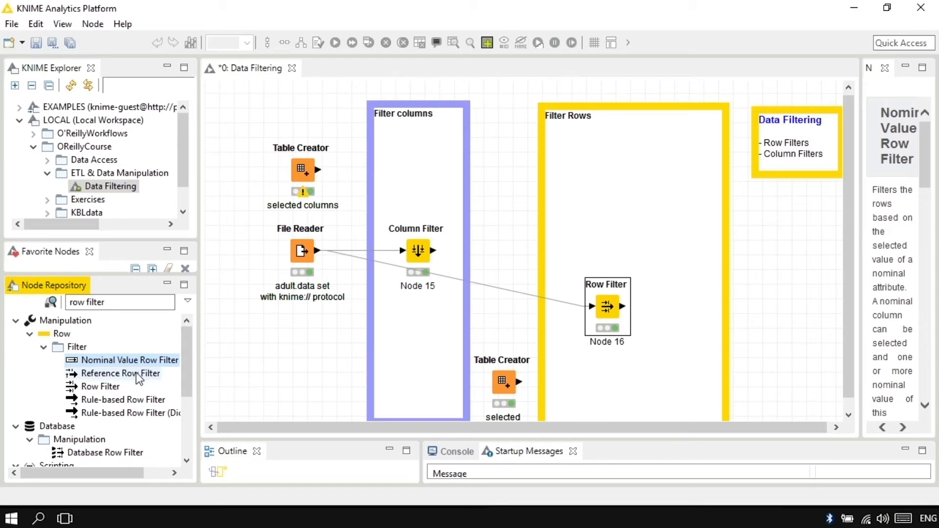
{"action": "left_click", "coordinate": [138, 375]}
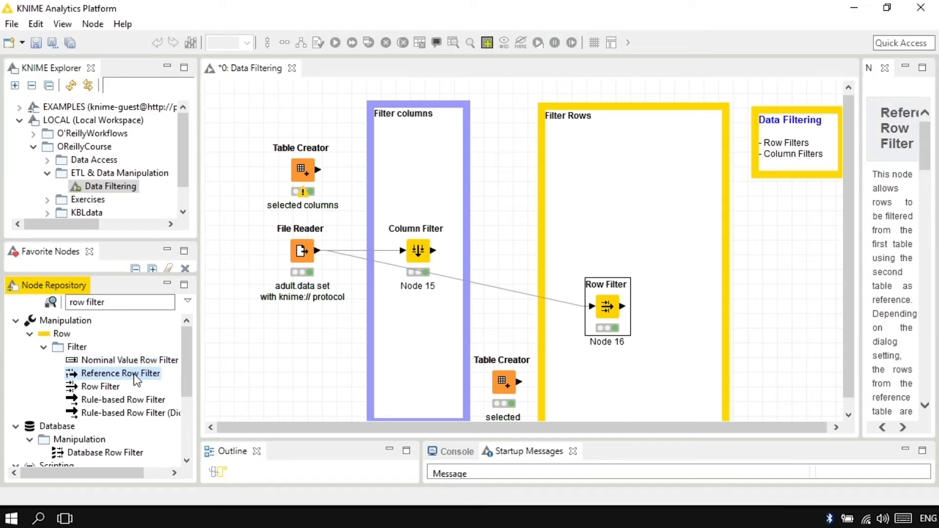
{"action": "left_click_drag", "start_coordinate": [138, 381], "coordinate": [650, 210]}
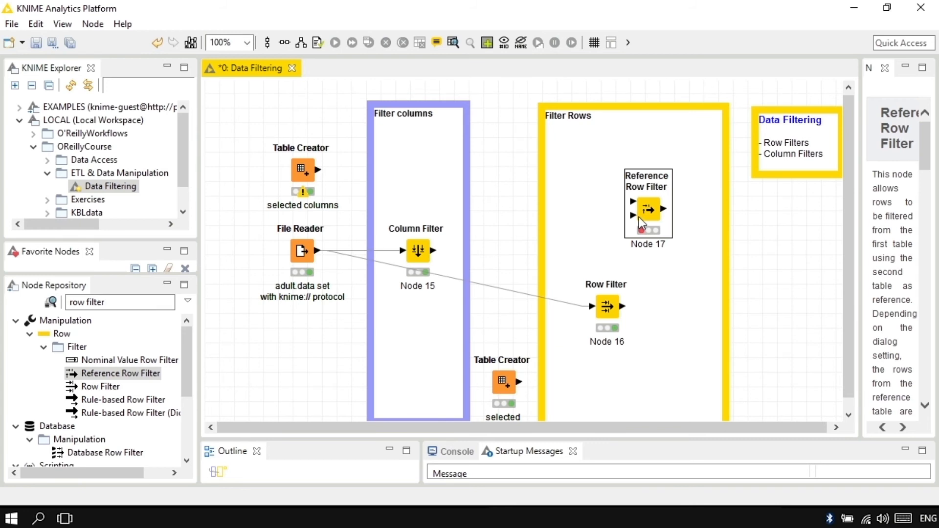
Display the description of the Rule-based Row Filter node.
{"action": "left_click", "coordinate": [129, 403]}
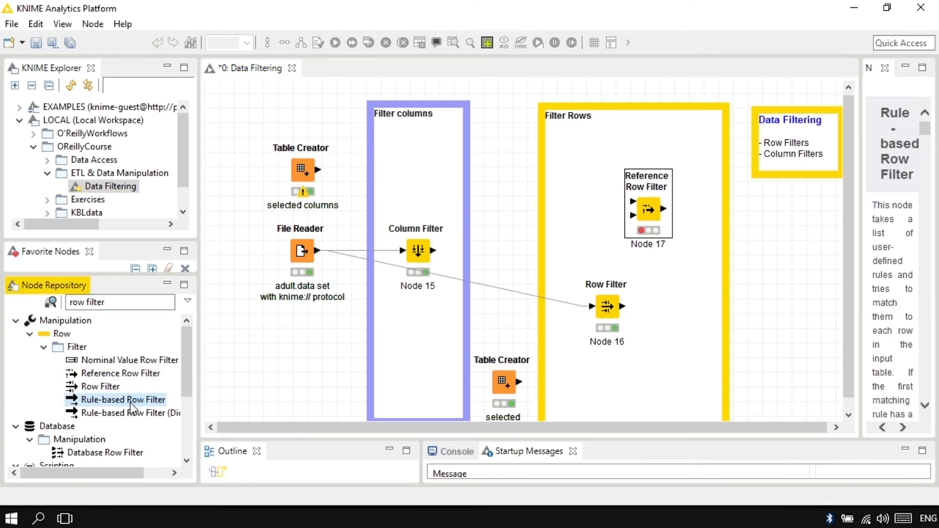